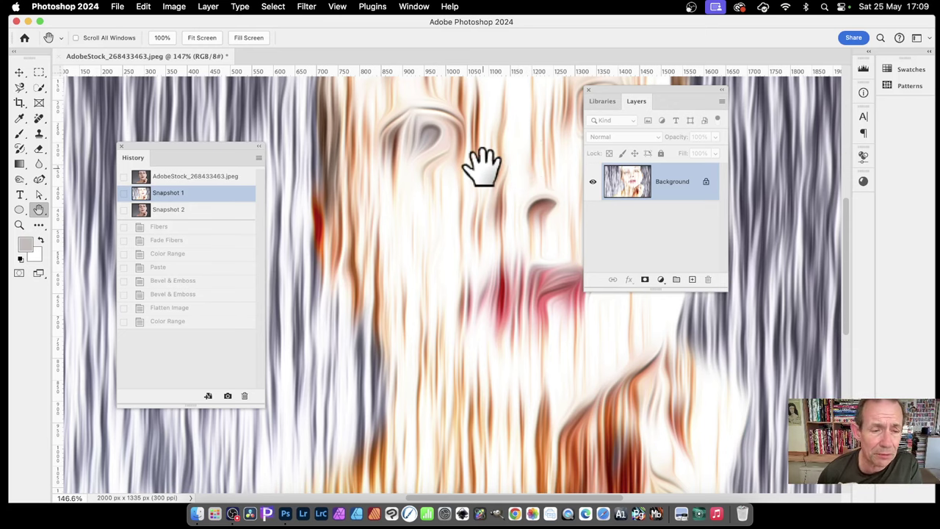
# Revert the canvas to the original portrait and set the foreground colour to black #000000.
pyautogui.click(197, 210)
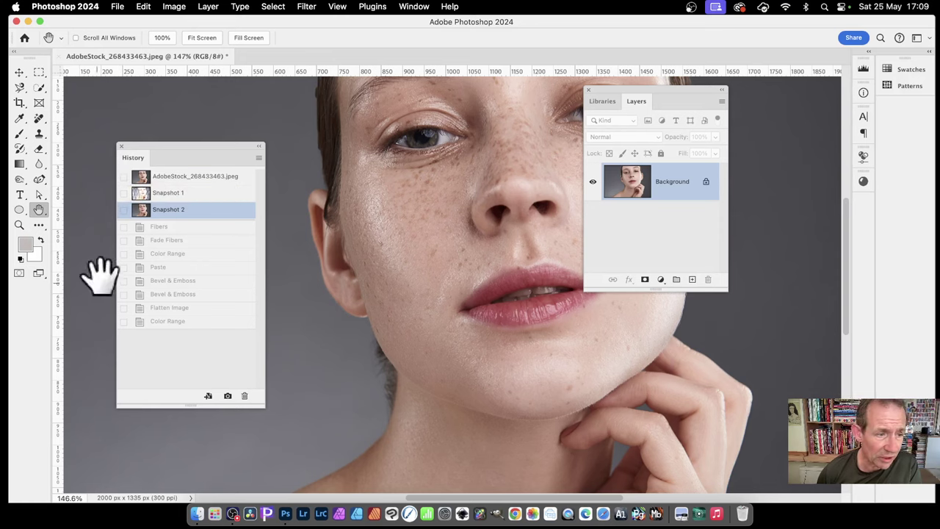
pyautogui.click(24, 244)
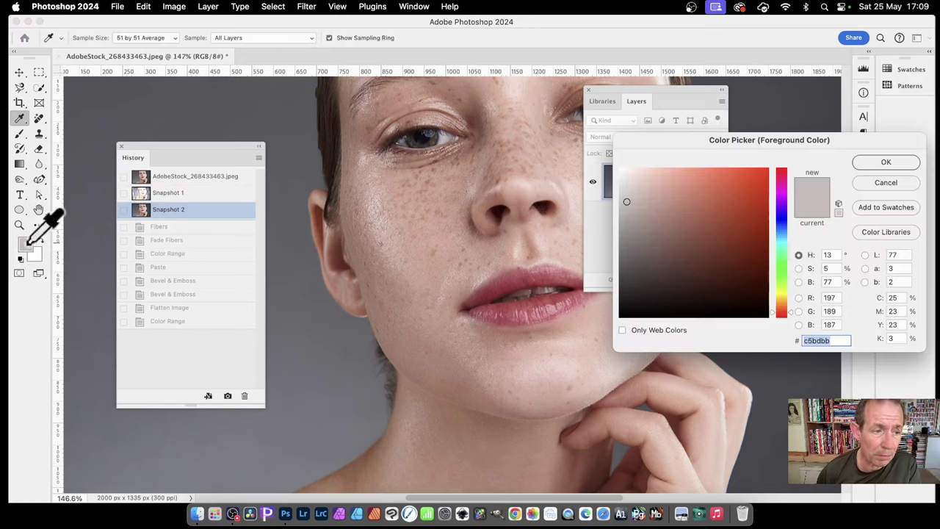
pyautogui.moveTo(710, 200); pyautogui.dragTo(614, 332)
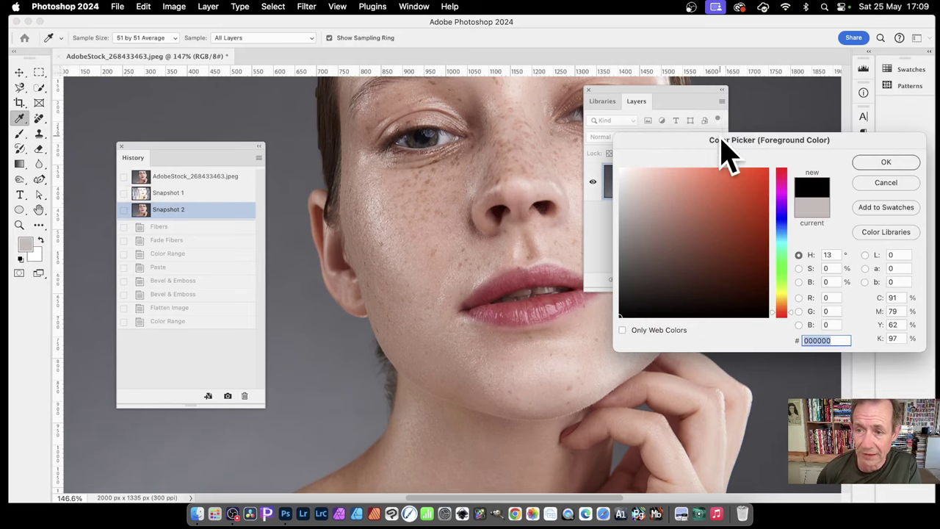
pyautogui.moveTo(720, 140); pyautogui.dragTo(499, 122)
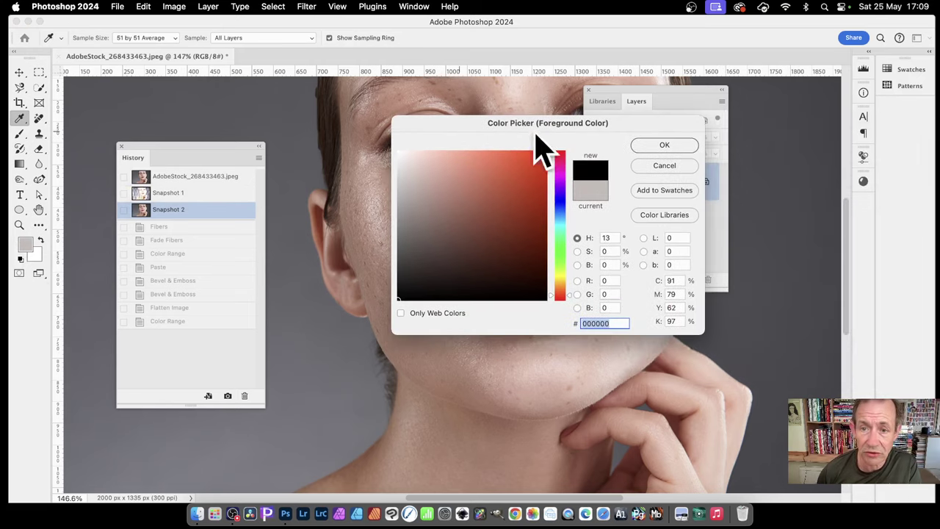
pyautogui.click(676, 144)
pyautogui.press('h')
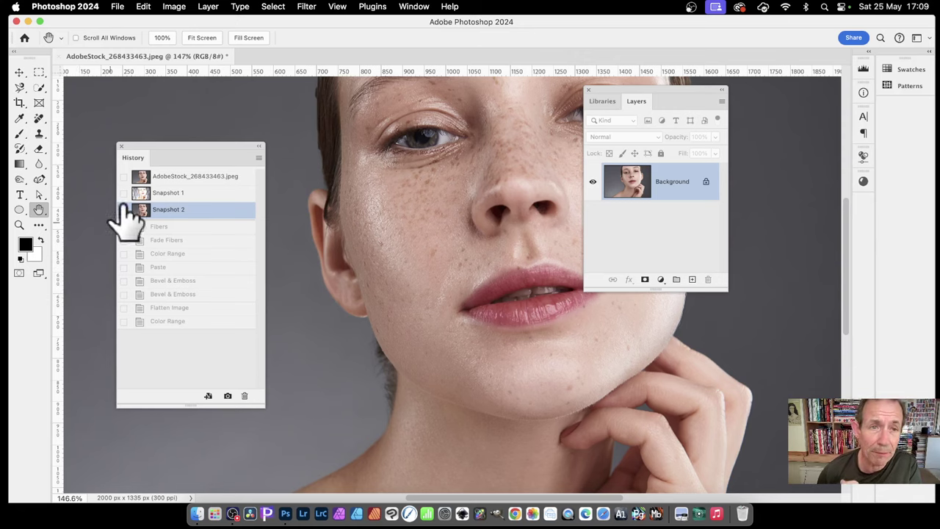
# Open the Render > Fibers filter with Variance 8 and Strength 7.
pyautogui.click(307, 9)
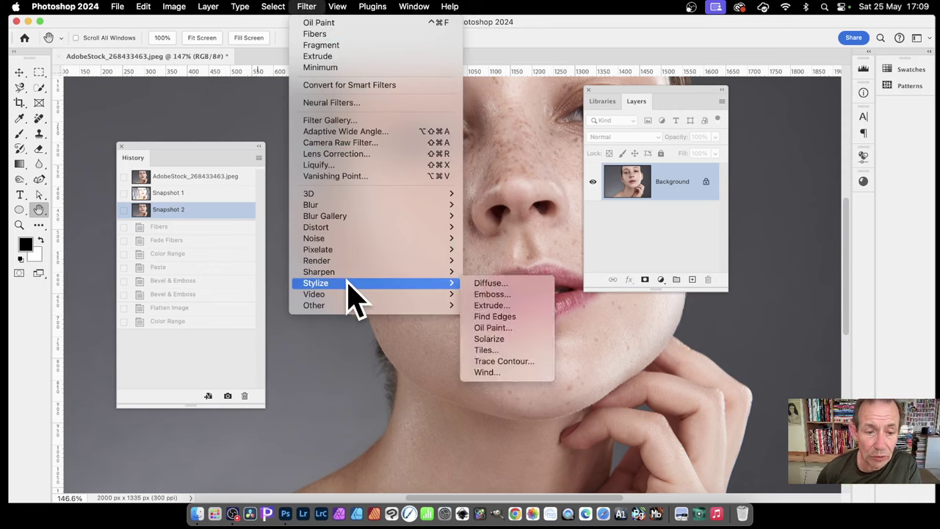
pyautogui.moveTo(350, 261)
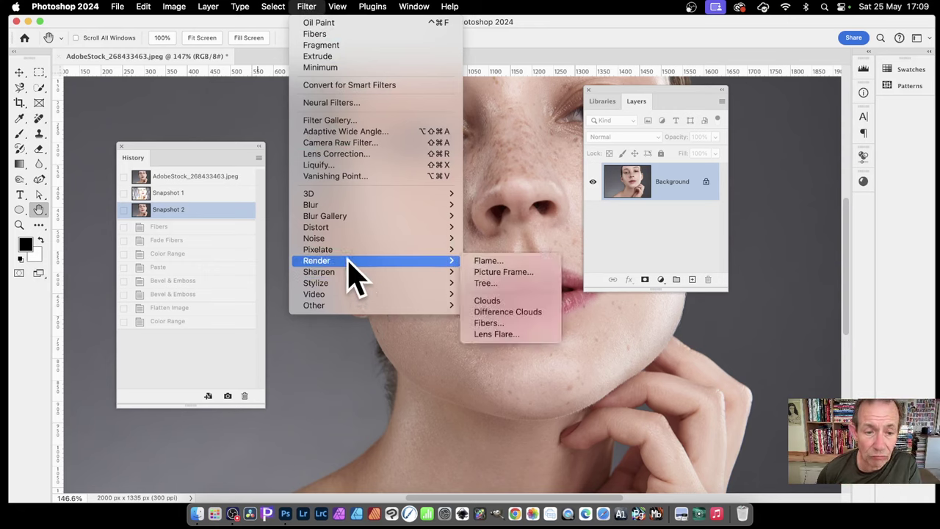
pyautogui.click(522, 324)
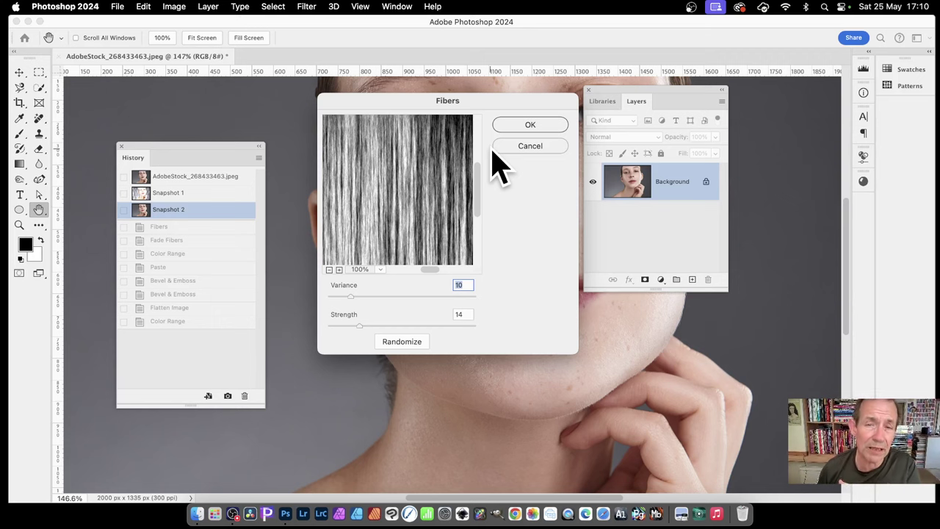
pyautogui.moveTo(351, 296); pyautogui.dragTo(468, 299)
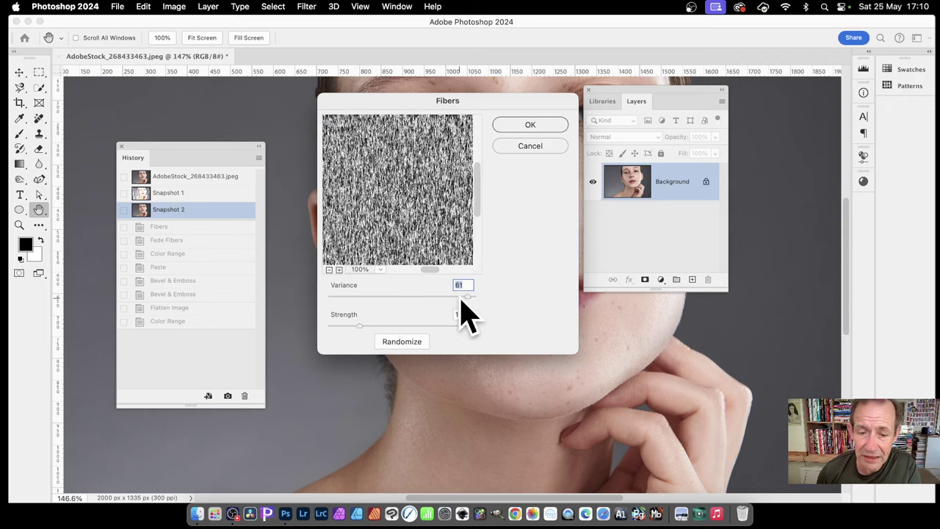
pyautogui.moveTo(461, 297); pyautogui.dragTo(346, 298)
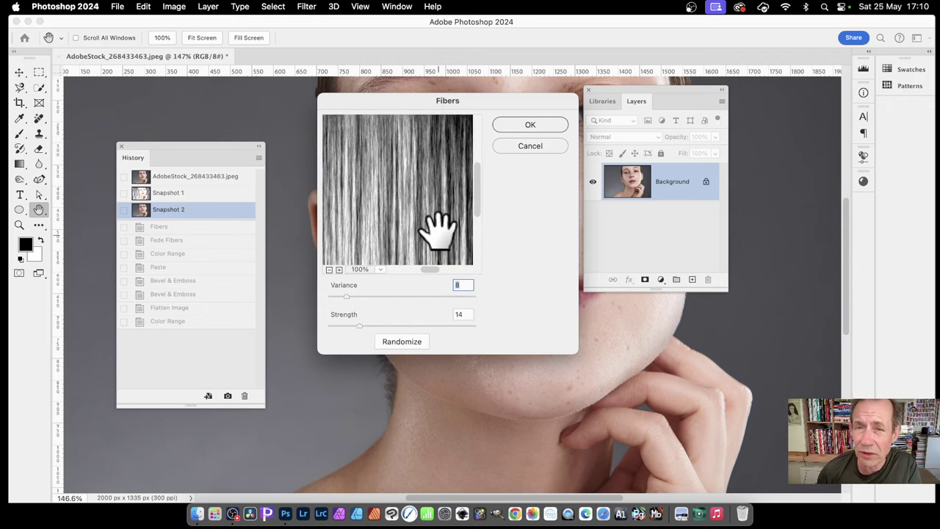
pyautogui.moveTo(359, 327)
pyautogui.mouseDown()
pyautogui.moveTo(455, 328)
pyautogui.moveTo(343, 330)
pyautogui.mouseUp()
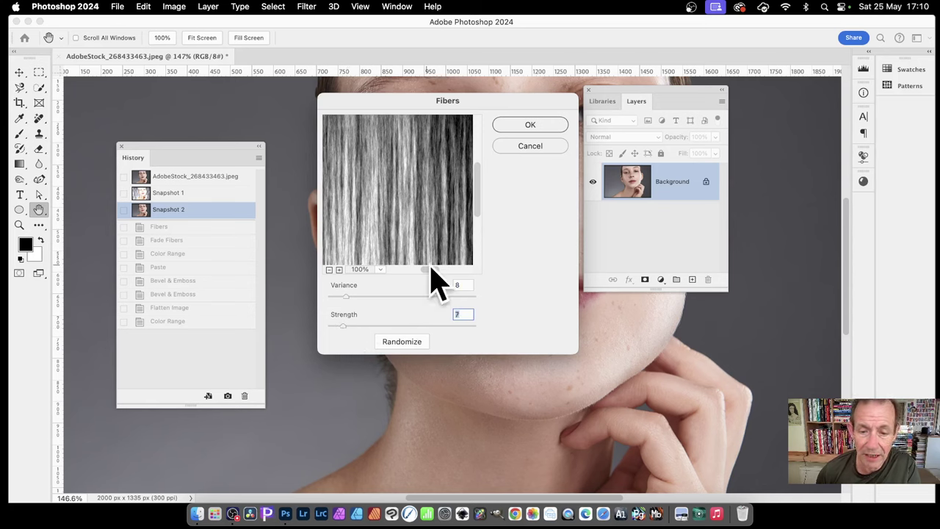
# Randomize the fibre pattern six times and apply the Fibers filter.
pyautogui.click(404, 343)
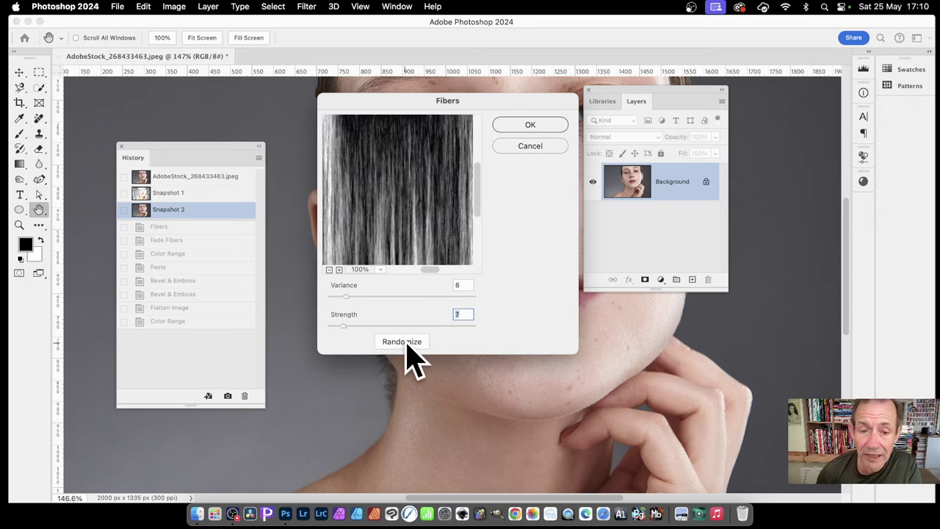
pyautogui.click(405, 343)
pyautogui.click(406, 345)
pyautogui.click(406, 343)
pyautogui.click(407, 342)
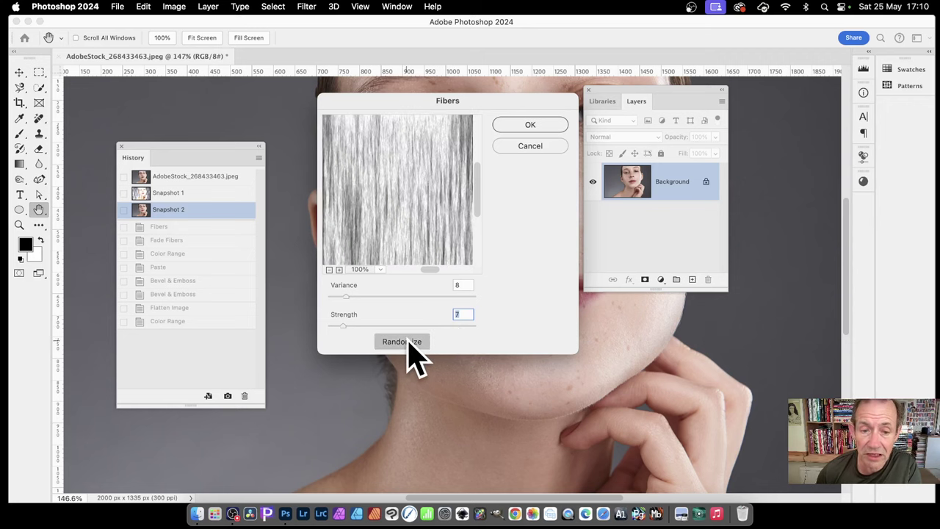
pyautogui.click(406, 343)
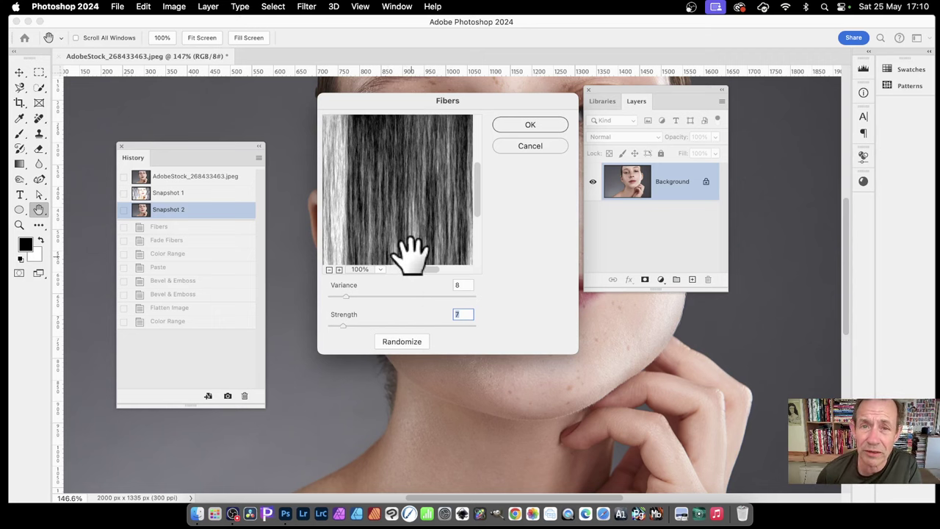
pyautogui.click(557, 126)
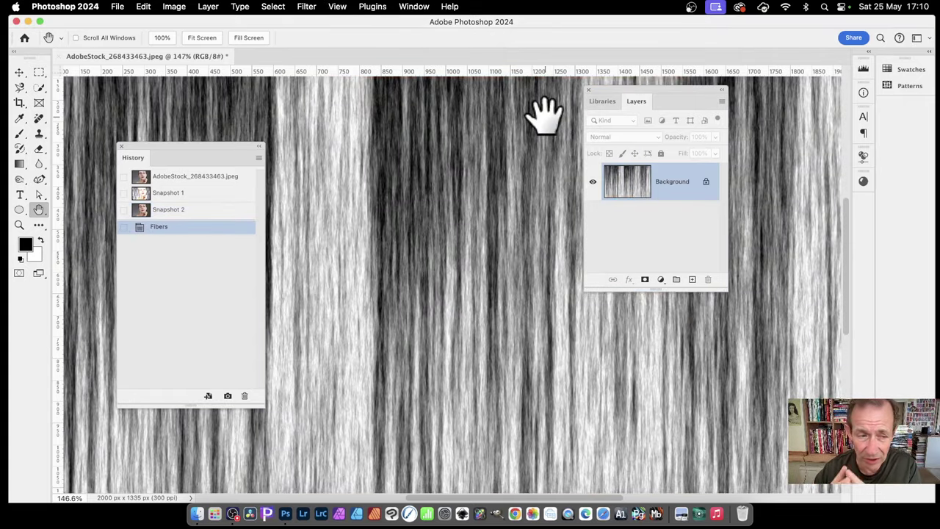
# Fade the Fibers filter, trying Darken, Multiply and Lighten, then settle on Linear Dodge (Add) at 100%.
pyautogui.click(145, 7)
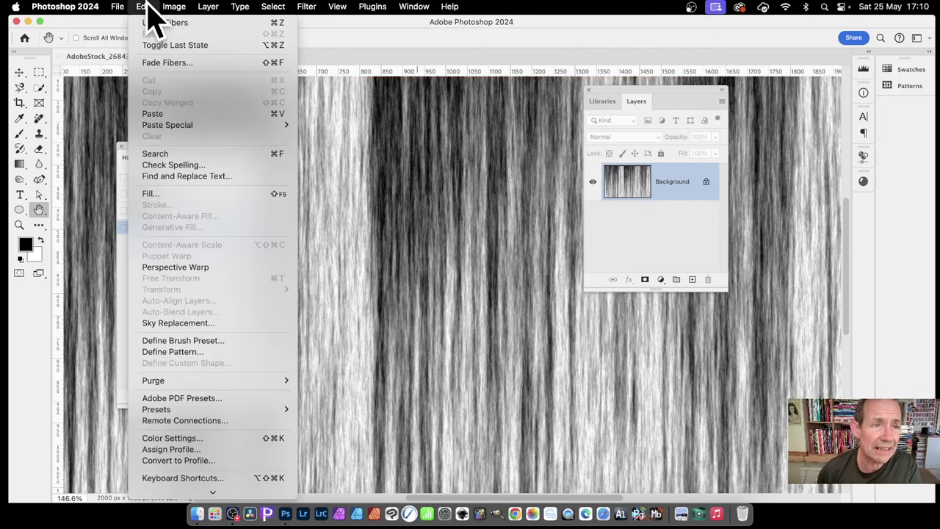
pyautogui.click(143, 65)
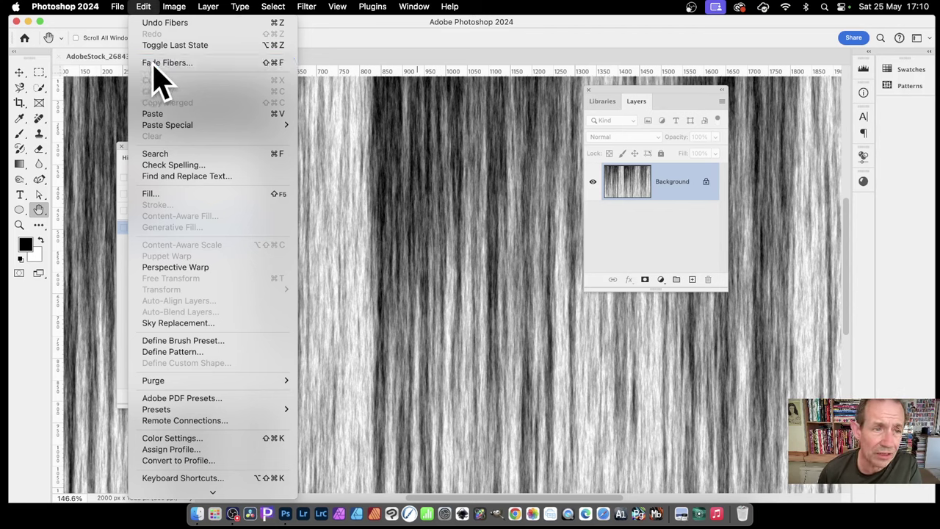
pyautogui.click(261, 151)
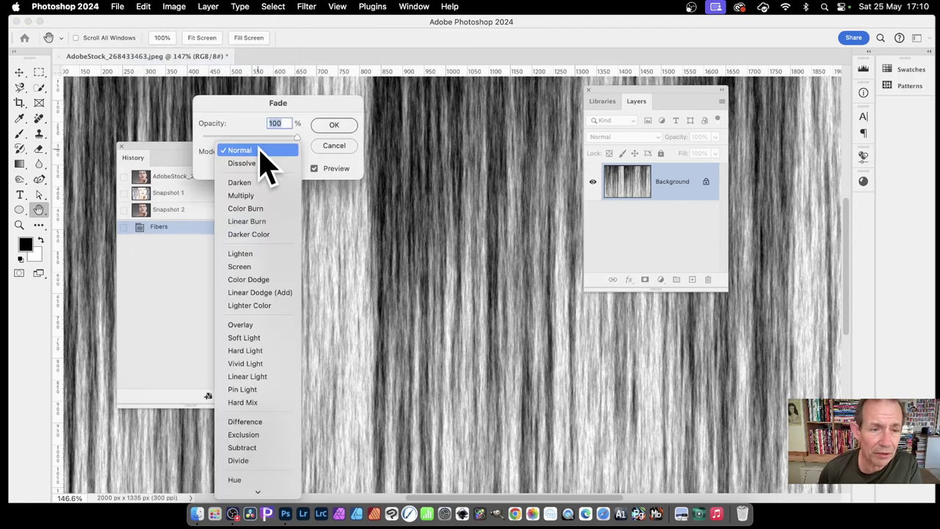
pyautogui.click(252, 182)
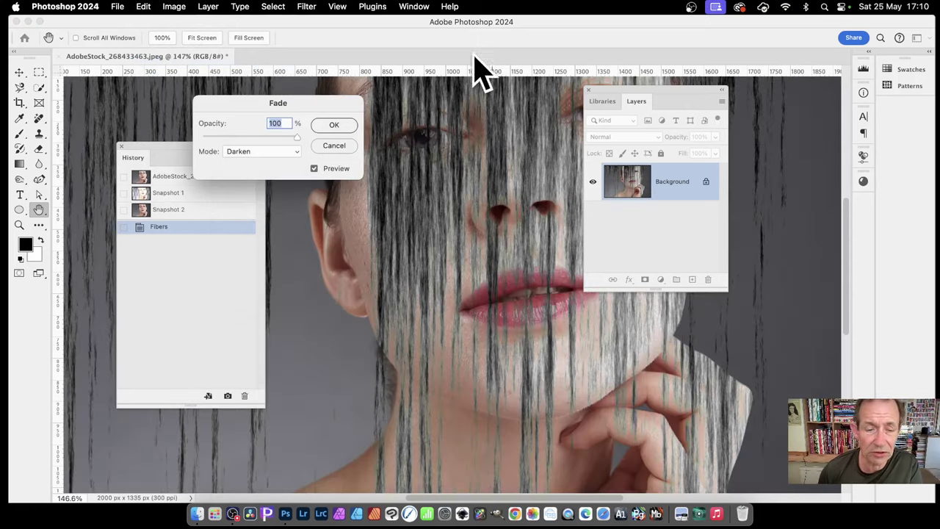
pyautogui.click(254, 152)
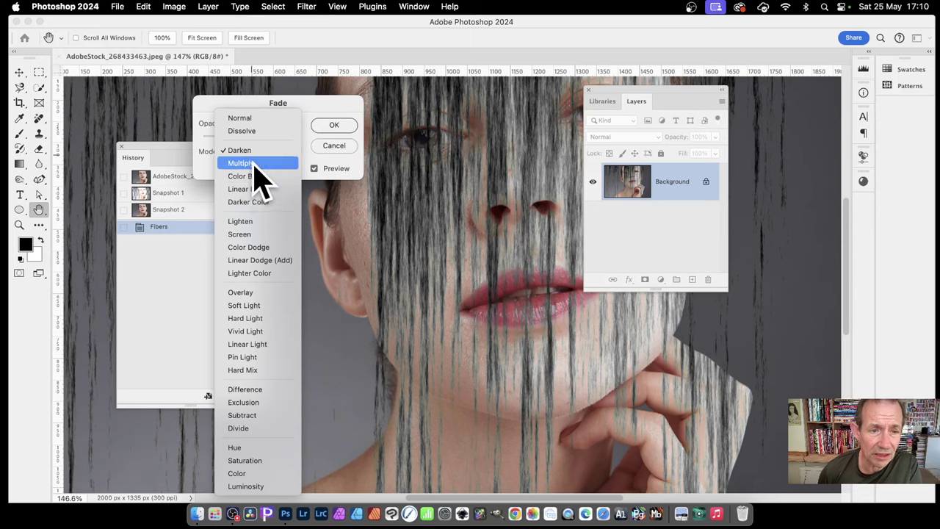
pyautogui.click(254, 162)
pyautogui.click(254, 152)
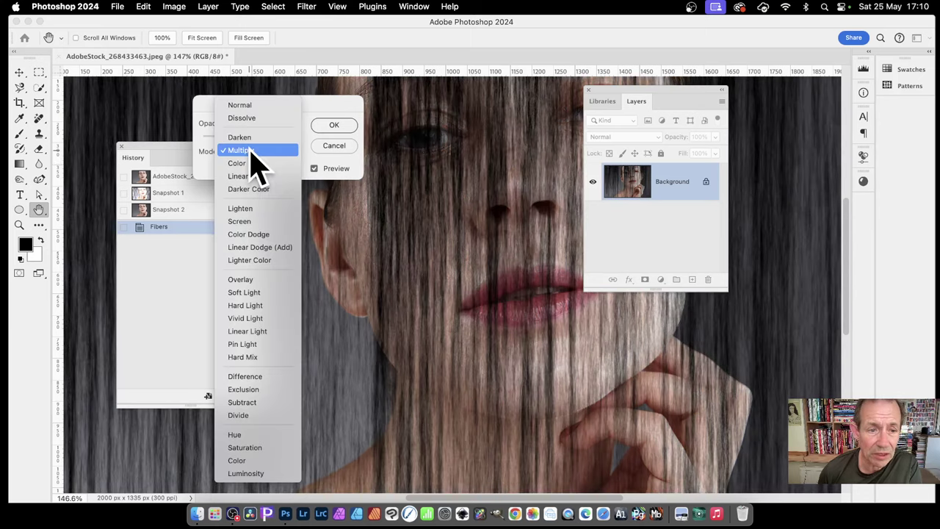
pyautogui.click(254, 209)
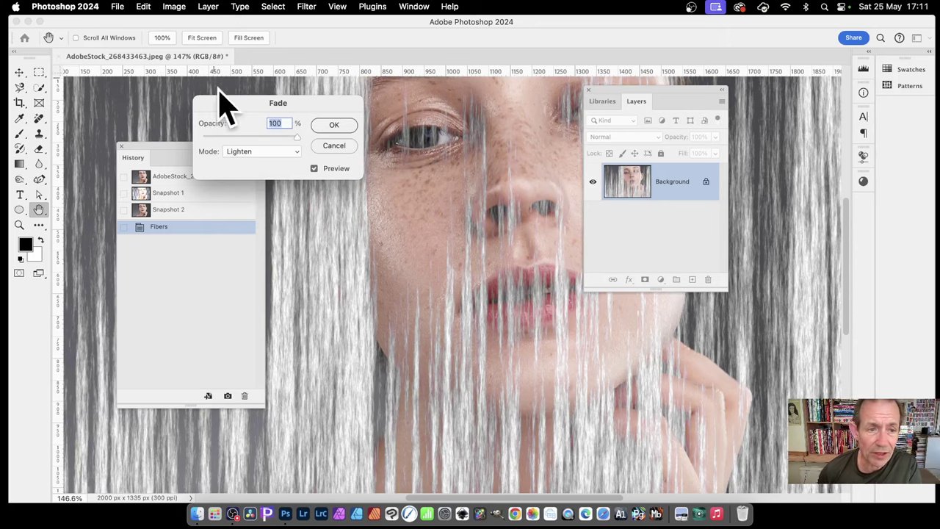
pyautogui.click(271, 151)
pyautogui.click(261, 188)
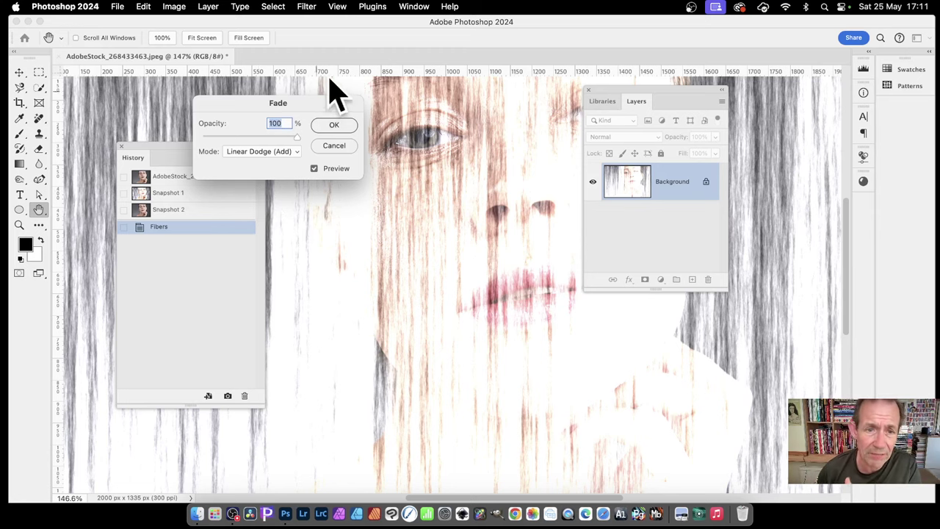
pyautogui.click(348, 125)
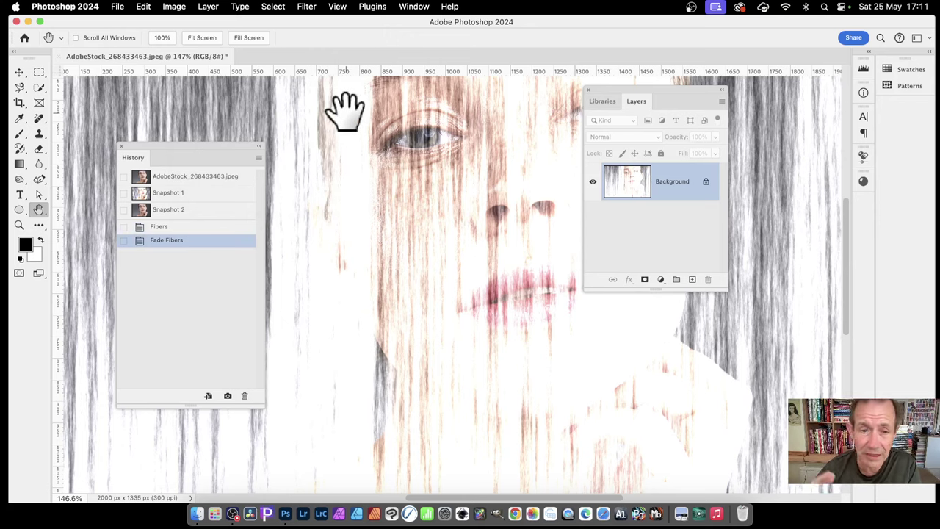
# Select the skin tones with Color Range at Fuzziness 78.
pyautogui.click(270, 6)
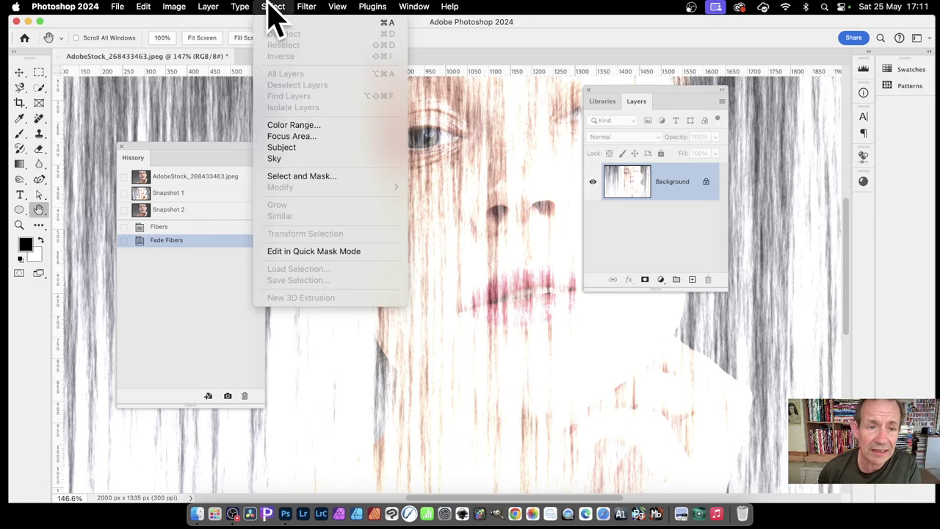
pyautogui.click(293, 127)
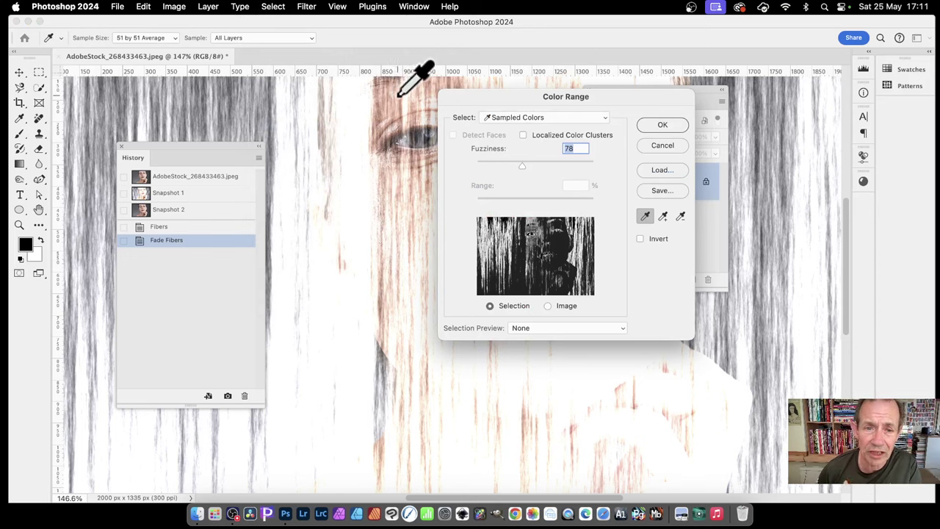
pyautogui.click(403, 94)
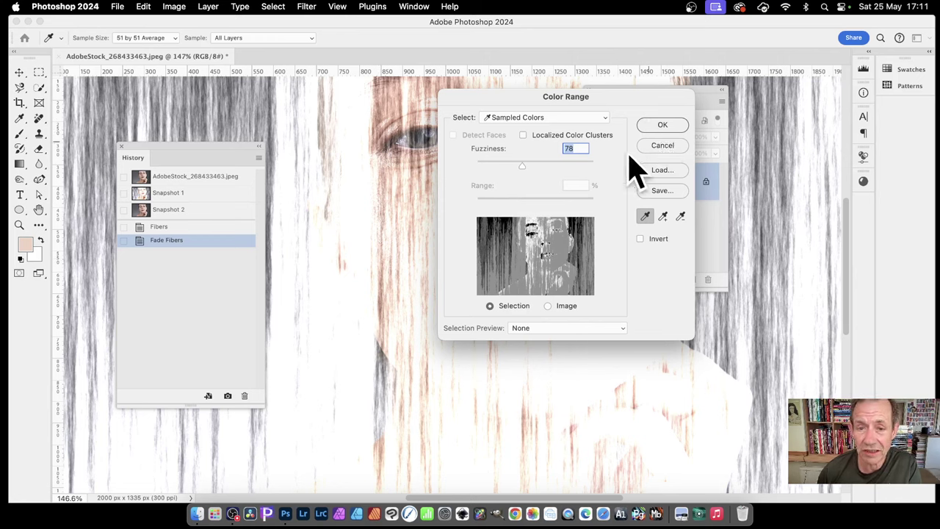
pyautogui.click(666, 127)
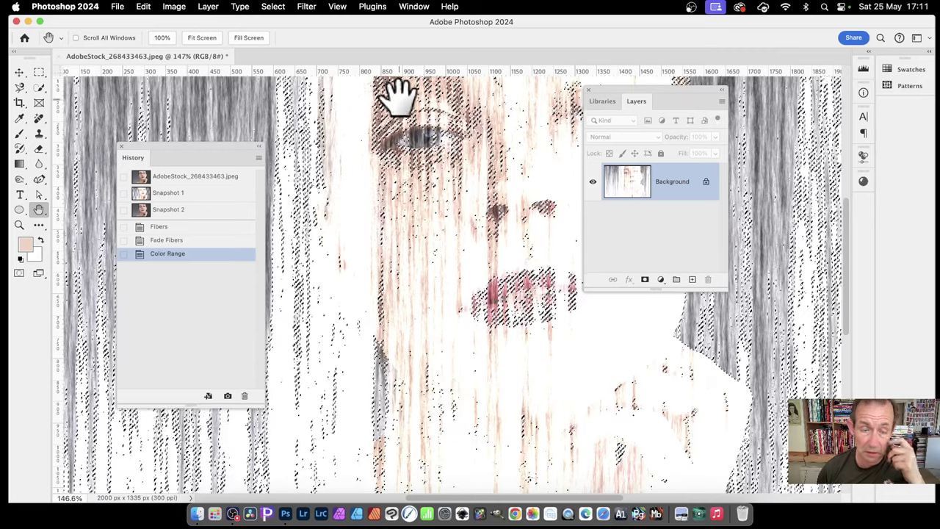
# Copy the selection and paste it onto a new Layer 1.
pyautogui.click(144, 7)
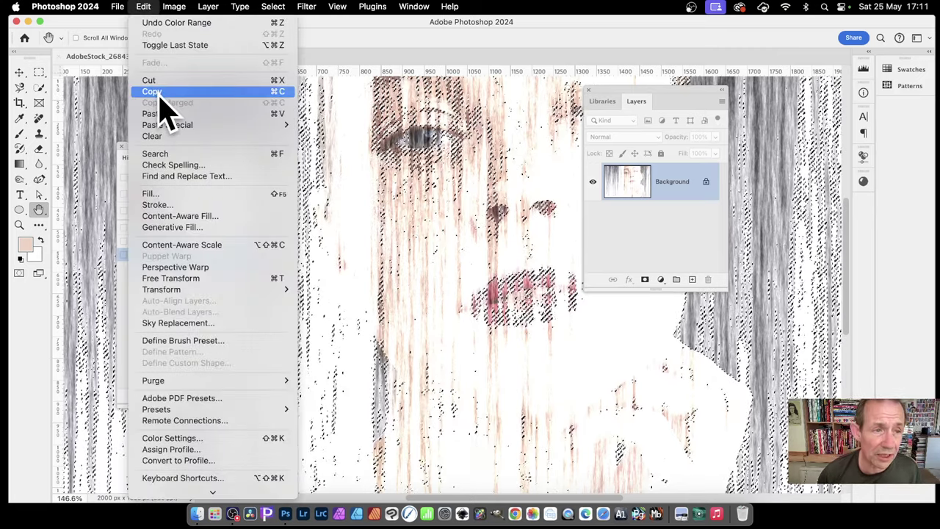
pyautogui.click(159, 92)
pyautogui.click(144, 7)
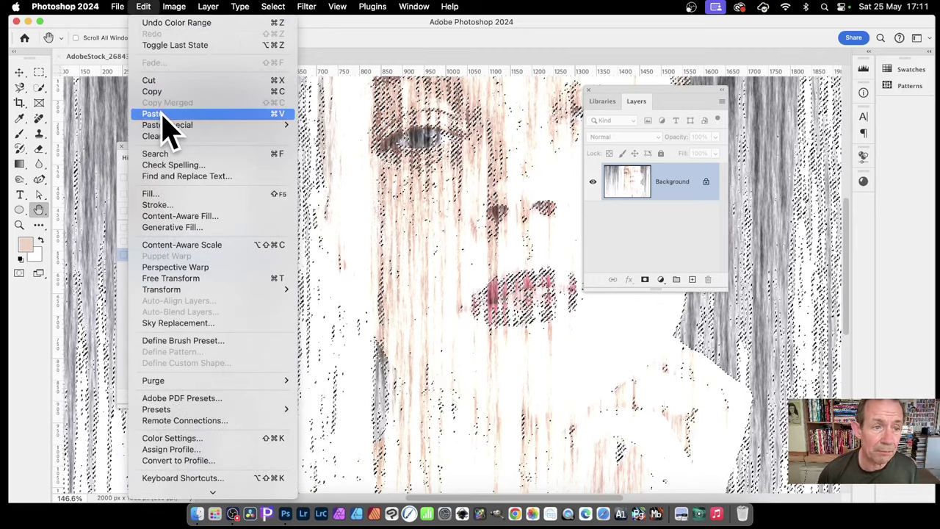
pyautogui.click(156, 114)
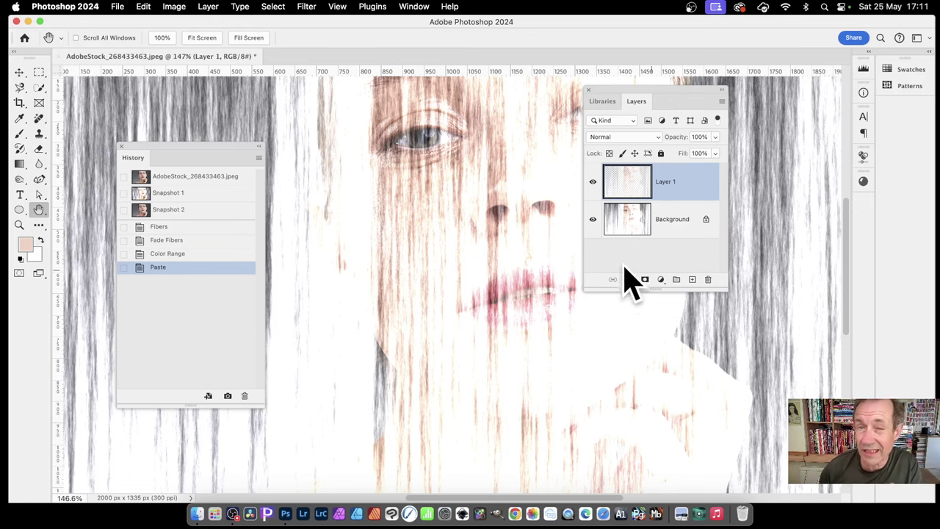
# Add an Emboss style to Layer 1 with depth 84%, size 7 px and a new lighting angle.
pyautogui.click(211, 7)
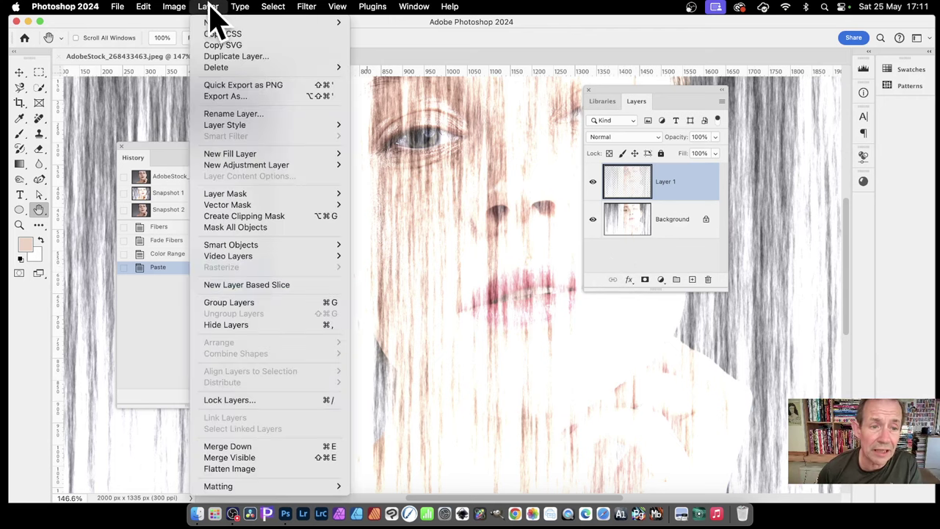
pyautogui.moveTo(225, 125)
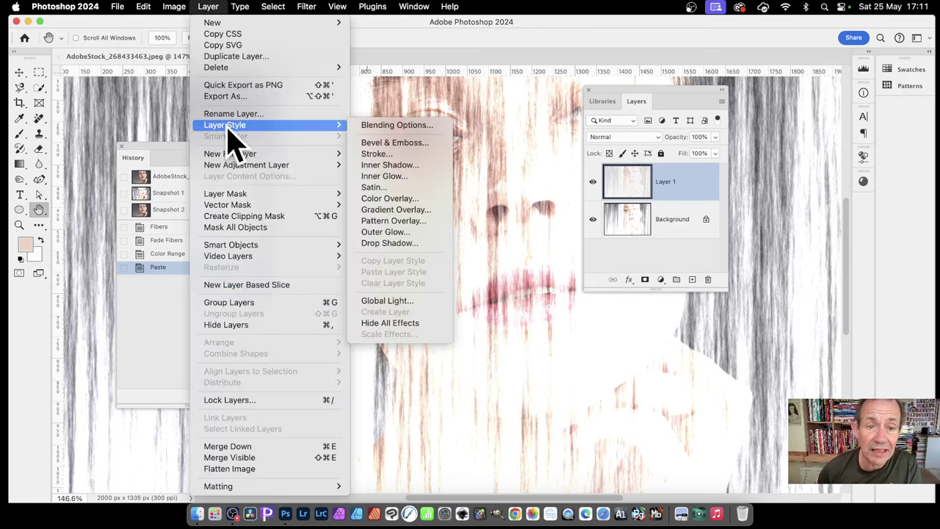
pyautogui.click(382, 143)
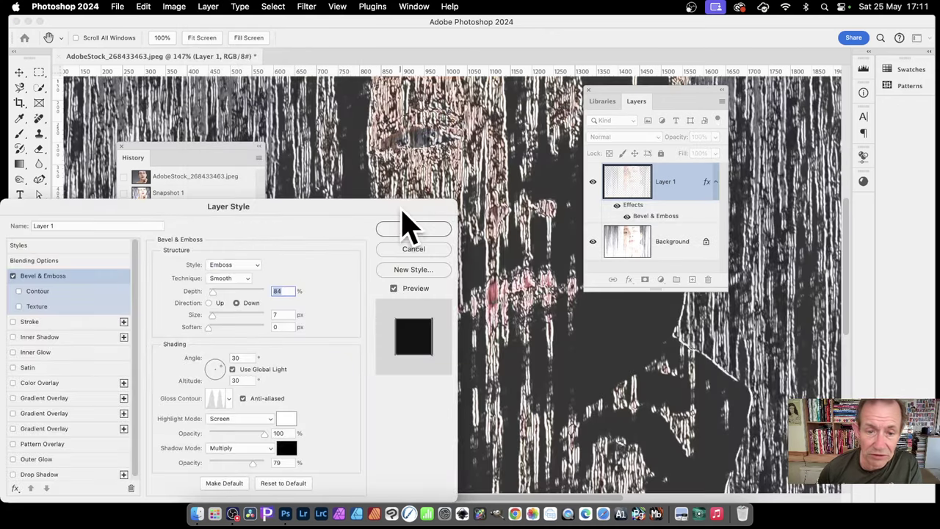
pyautogui.moveTo(405, 214); pyautogui.dragTo(274, 129)
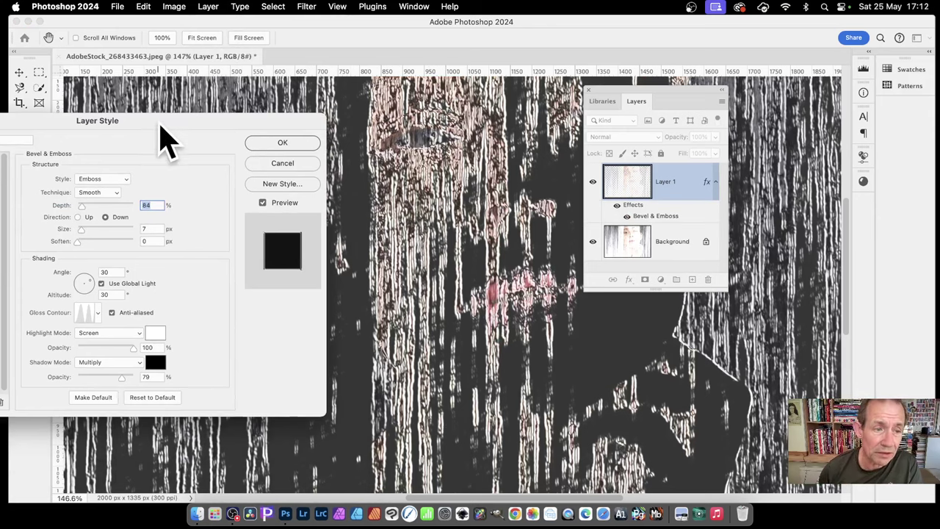
pyautogui.moveTo(159, 125); pyautogui.dragTo(252, 117)
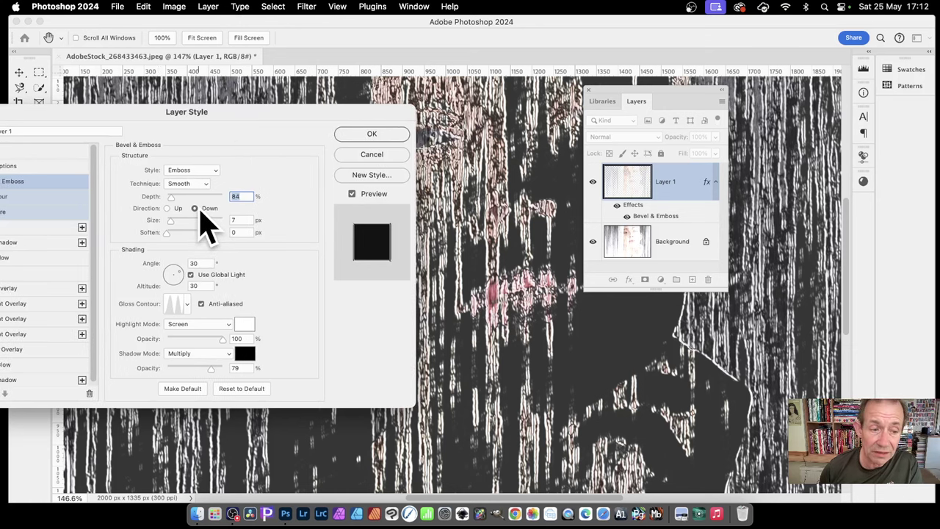
pyautogui.moveTo(181, 280)
pyautogui.mouseDown()
pyautogui.moveTo(177, 288)
pyautogui.moveTo(176, 279)
pyautogui.mouseUp()
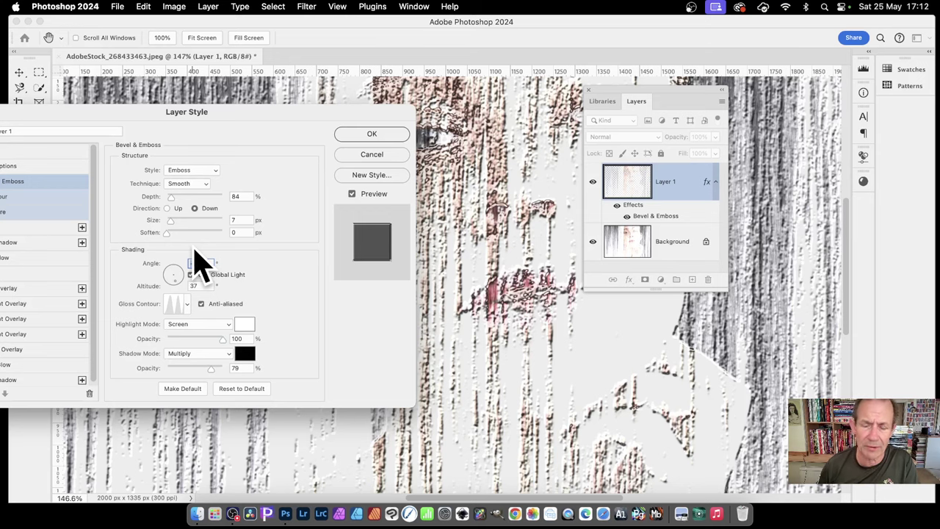
pyautogui.click(383, 134)
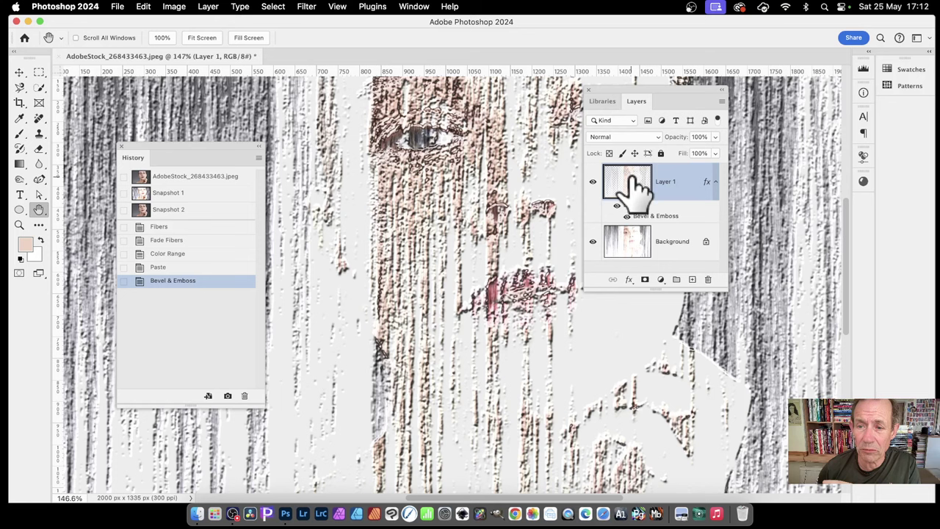
# Flatten the image into a single Background layer.
pyautogui.click(208, 7)
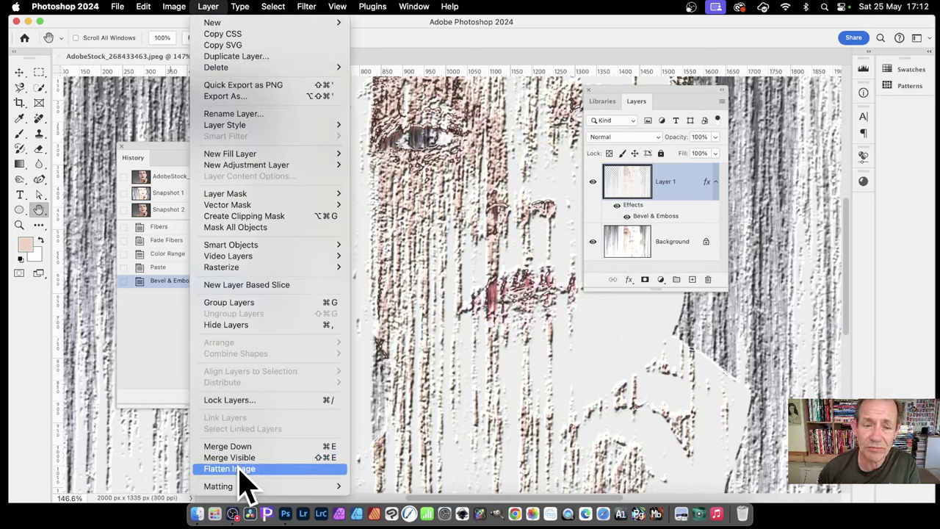
pyautogui.click(247, 470)
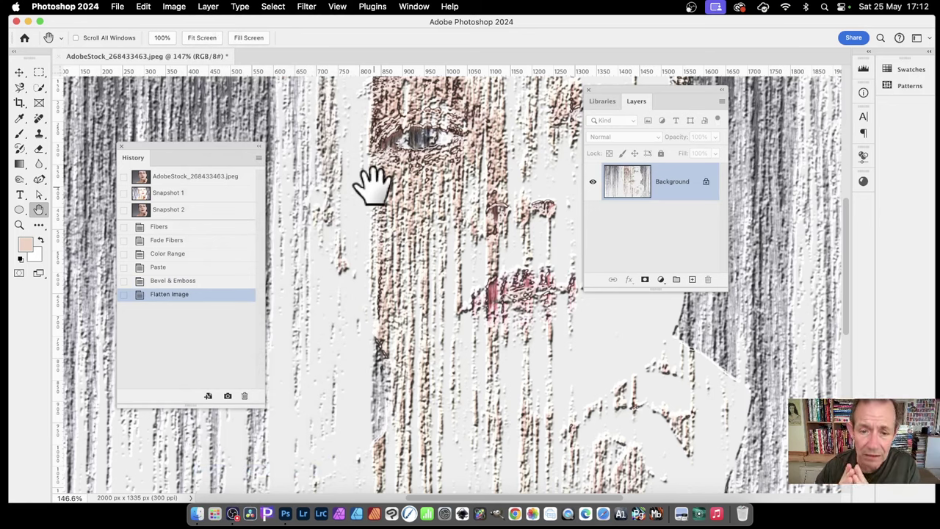
# Apply Stylize > Oil Paint once, tuning the Stylization while previewing around the eye.
pyautogui.click(307, 7)
pyautogui.moveTo(324, 283)
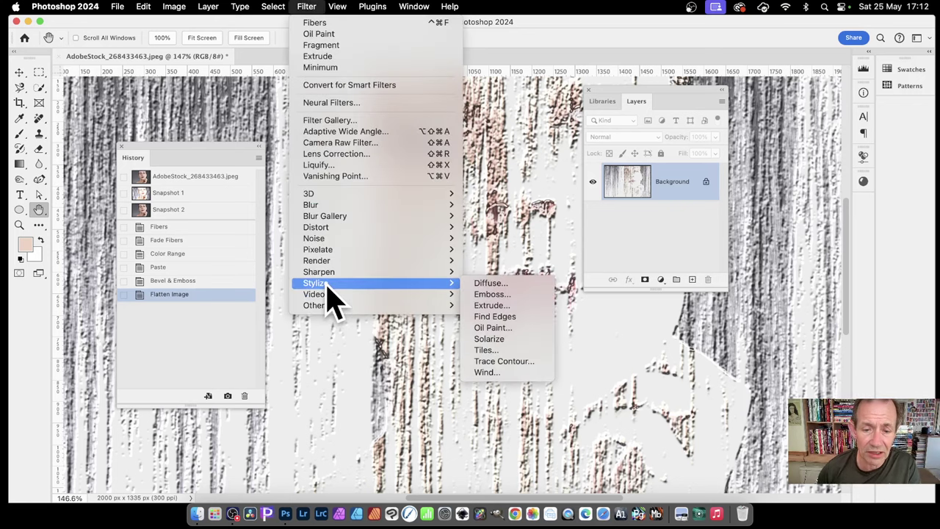
pyautogui.click(503, 330)
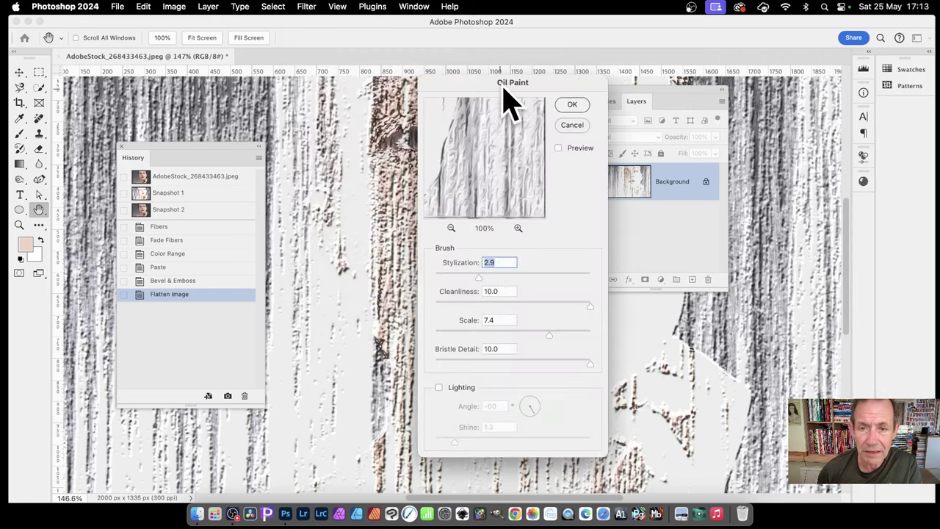
pyautogui.moveTo(504, 84)
pyautogui.mouseDown()
pyautogui.moveTo(454, 77)
pyautogui.moveTo(295, 96)
pyautogui.mouseUp()
pyautogui.moveTo(267, 285)
pyautogui.mouseDown()
pyautogui.moveTo(370, 287)
pyautogui.moveTo(316, 317)
pyautogui.moveTo(248, 316)
pyautogui.moveTo(412, 316)
pyautogui.mouseUp()
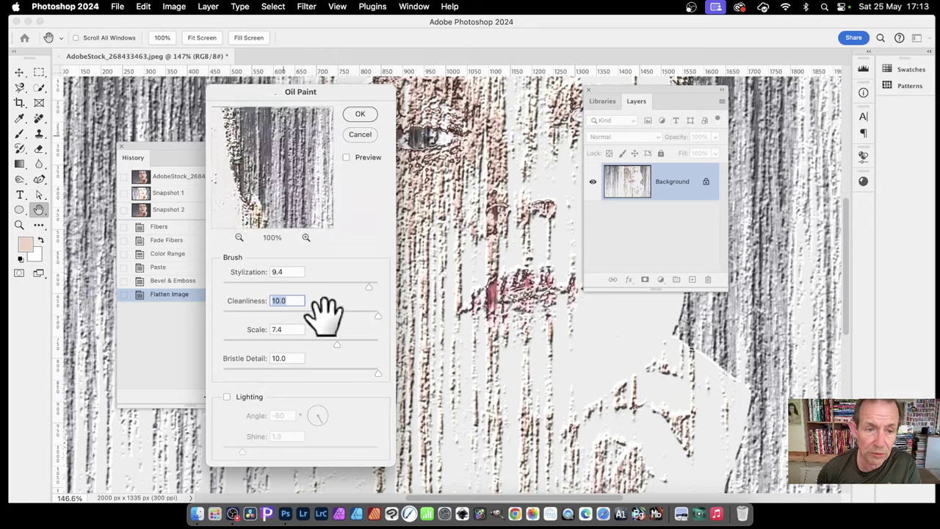
pyautogui.moveTo(301, 152); pyautogui.dragTo(364, 227)
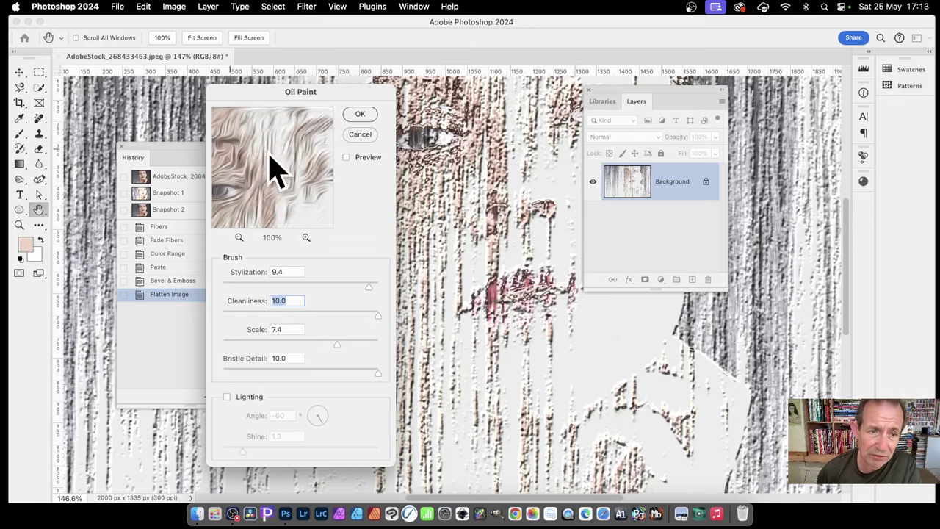
pyautogui.moveTo(277, 168); pyautogui.dragTo(303, 136)
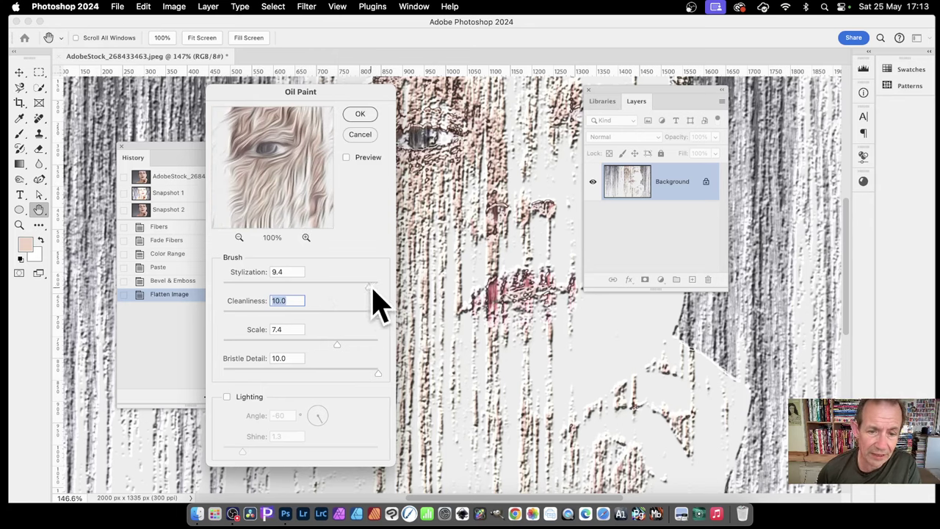
pyautogui.moveTo(371, 287); pyautogui.dragTo(277, 287)
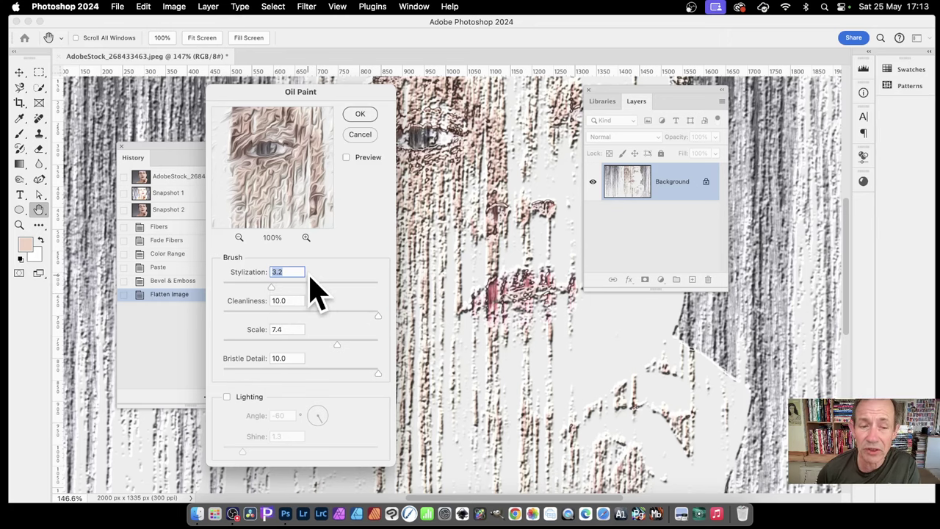
pyautogui.click(361, 116)
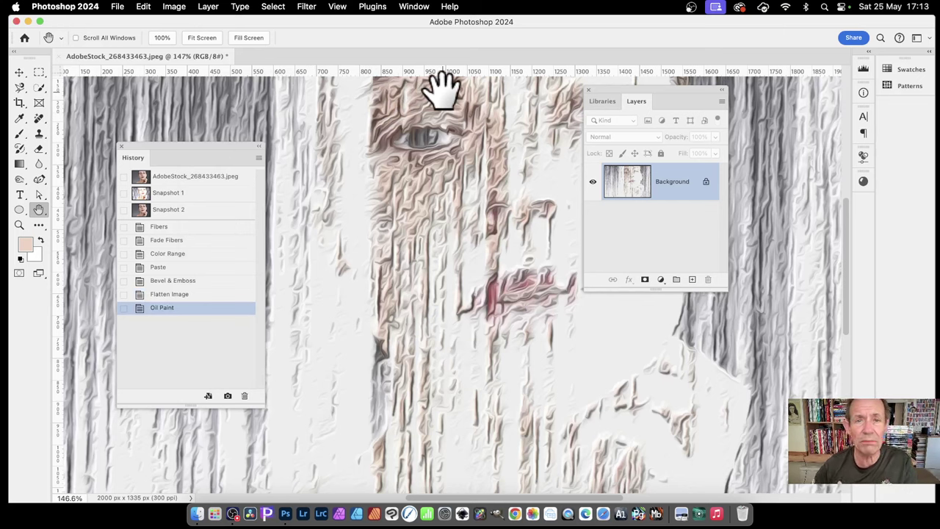
# Repeat the Oil Paint filter two more times.
pyautogui.click(308, 8)
pyautogui.click(321, 24)
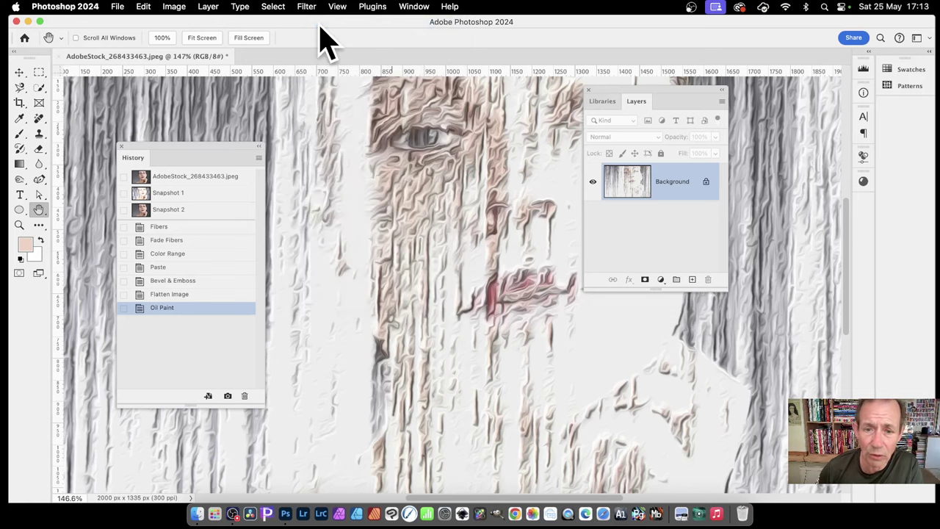
pyautogui.click(301, 7)
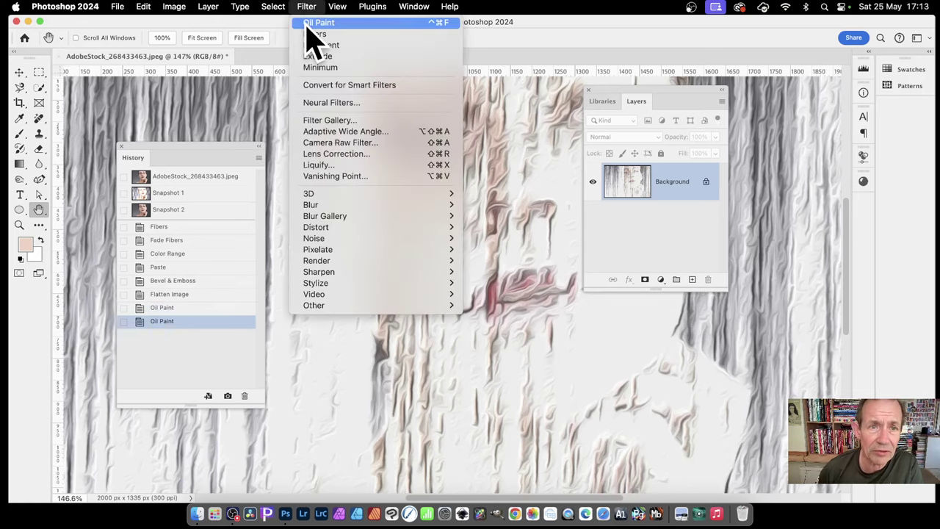
pyautogui.click(312, 24)
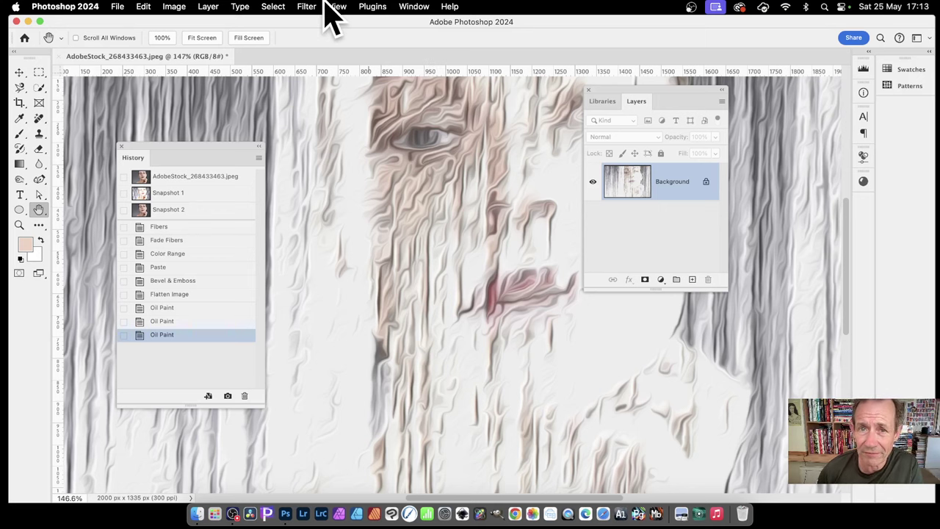
# Apply Levels with white input 228 and midtone 0.41.
pyautogui.click(175, 7)
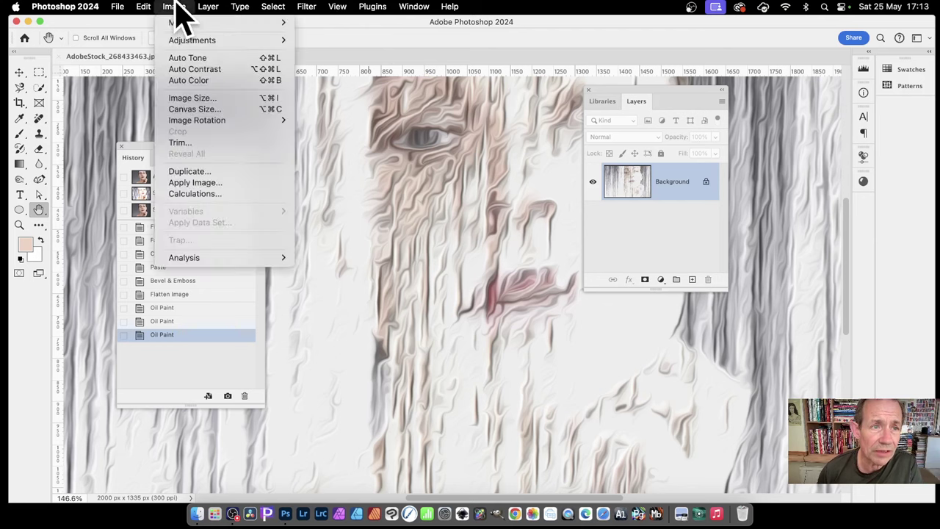
pyautogui.moveTo(183, 41)
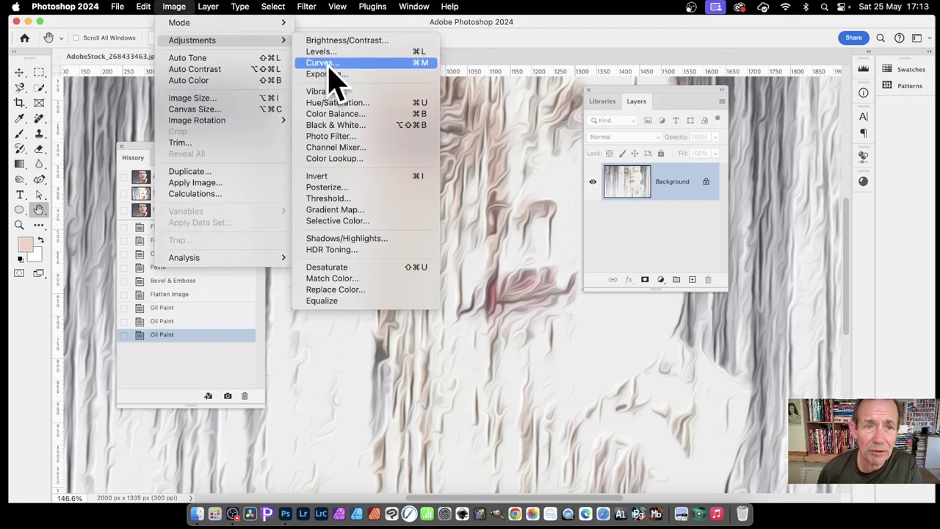
pyautogui.click(328, 52)
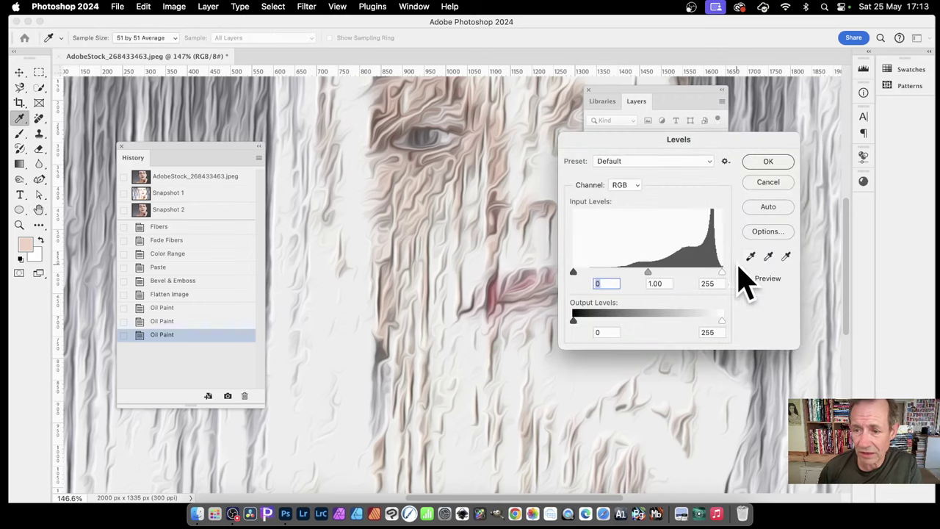
pyautogui.moveTo(722, 272); pyautogui.dragTo(706, 273)
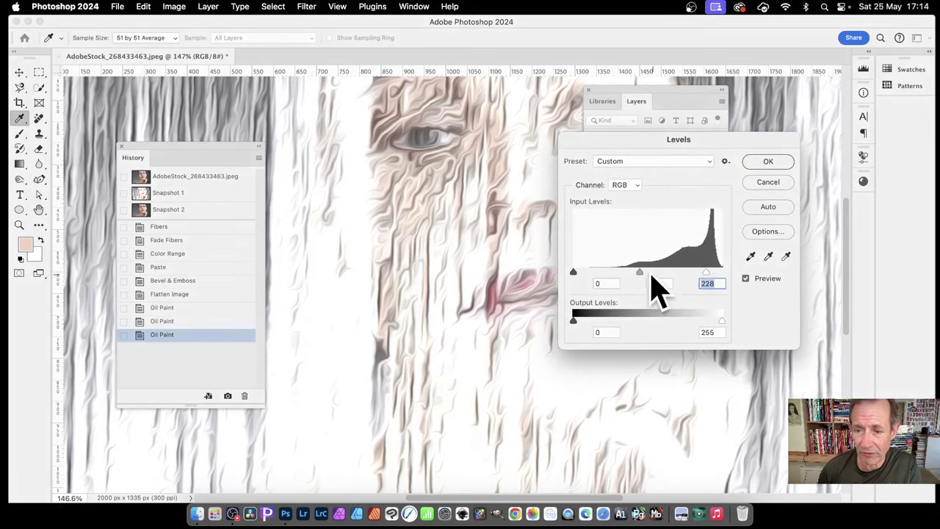
pyautogui.moveTo(640, 272); pyautogui.dragTo(674, 277)
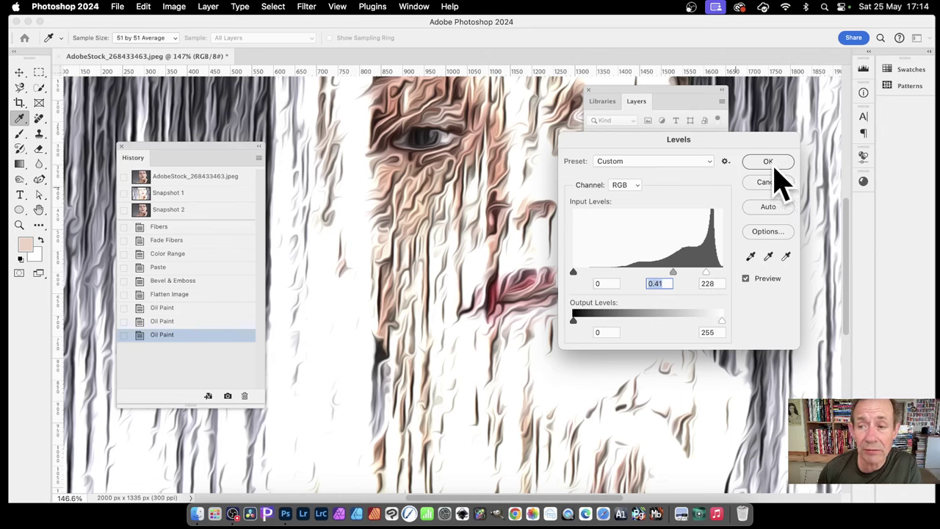
pyautogui.click(768, 163)
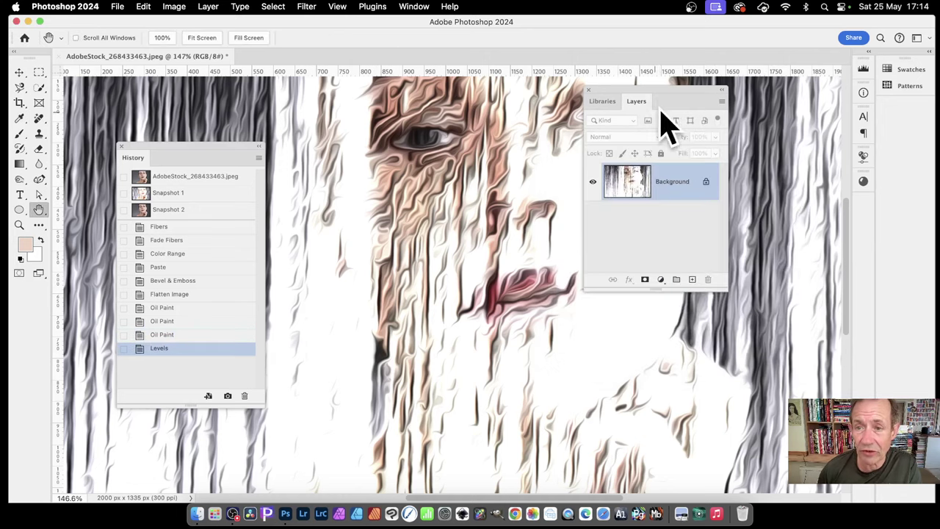
# Apply Vibrance with Vibrance +43 and Saturation +62.
pyautogui.moveTo(656, 102); pyautogui.dragTo(731, 121)
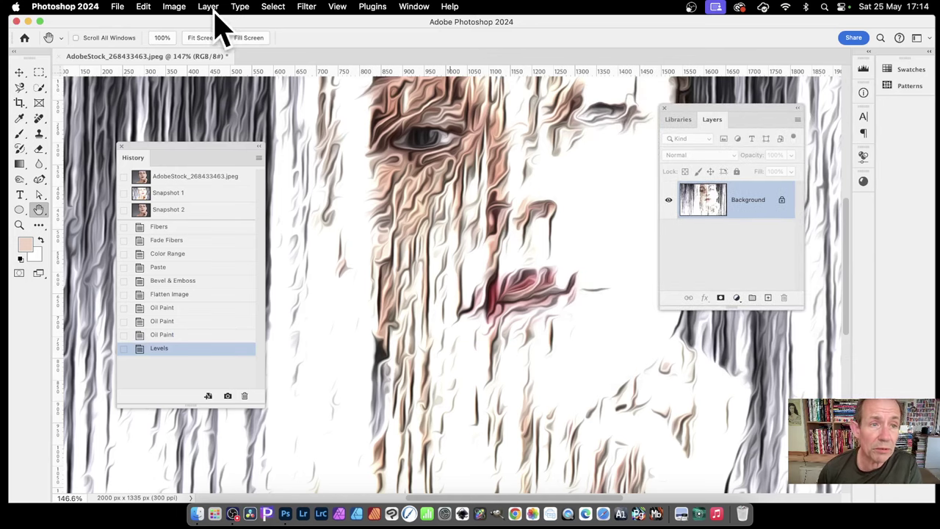
pyautogui.click(182, 7)
pyautogui.moveTo(195, 41)
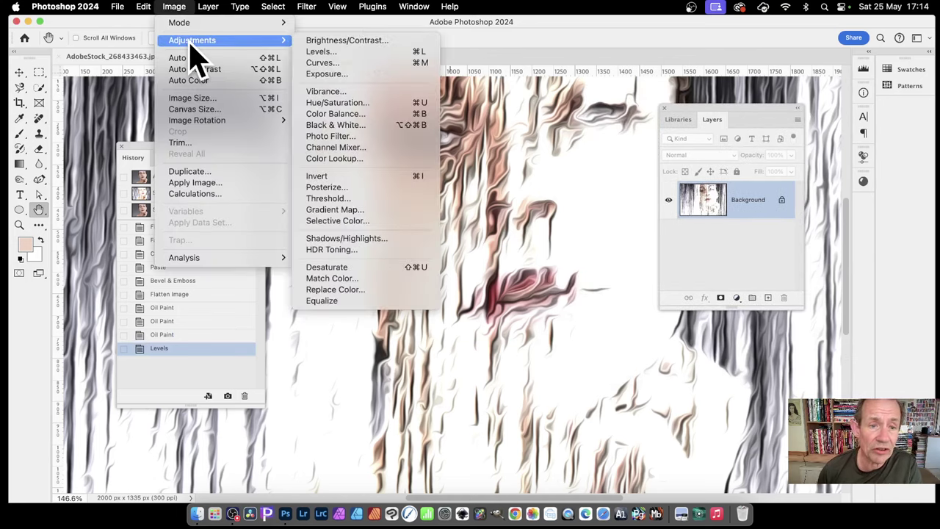
pyautogui.click(366, 93)
pyautogui.moveTo(556, 233); pyautogui.dragTo(582, 237)
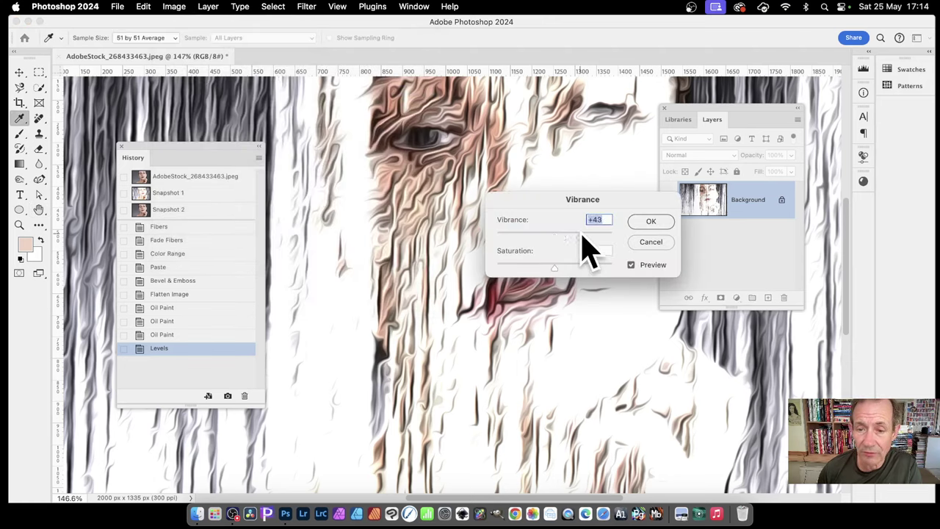
pyautogui.moveTo(557, 269); pyautogui.dragTo(609, 269)
pyautogui.click(650, 226)
pyautogui.press('h')
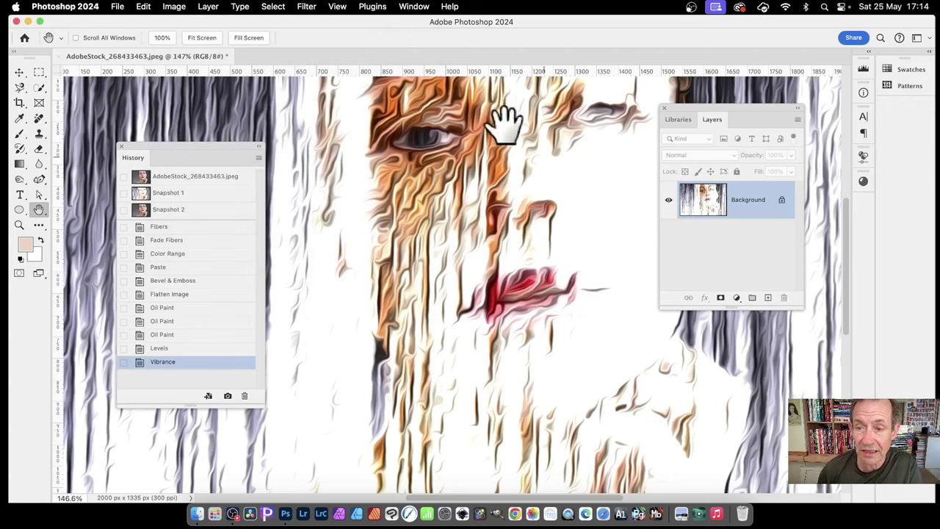